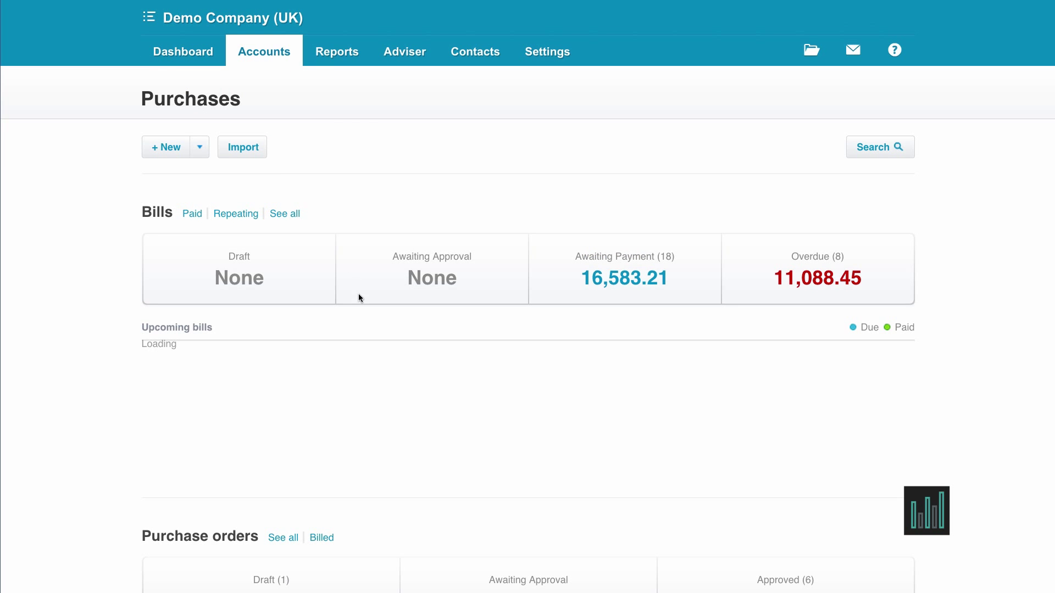
# Step: Open approved purchase order PO-0008 and choose Copy to from its Options menu
pyautogui.scroll(-3, 358, 297)
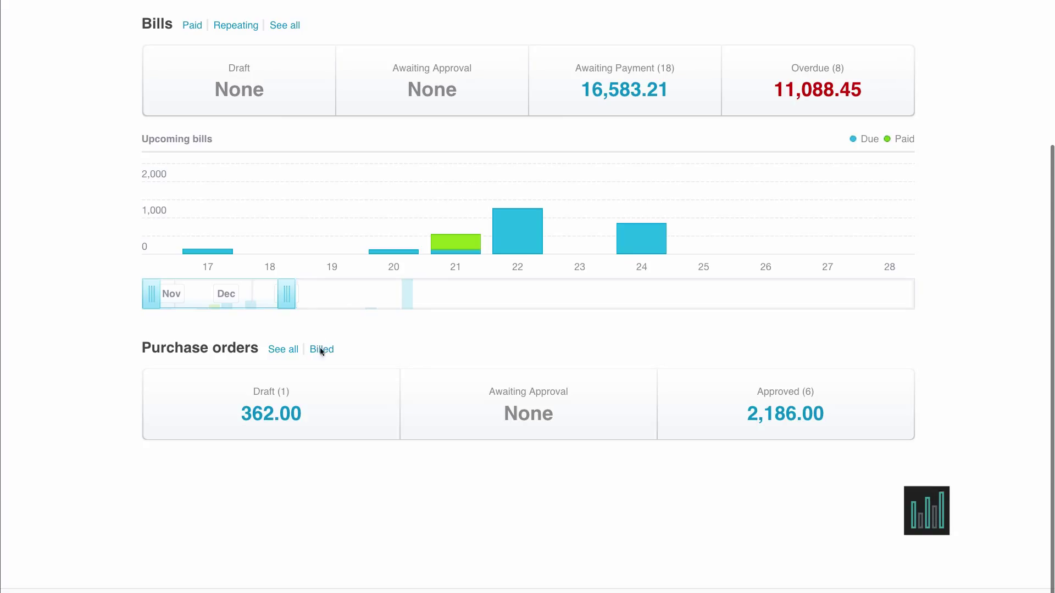
pyautogui.click(785, 417)
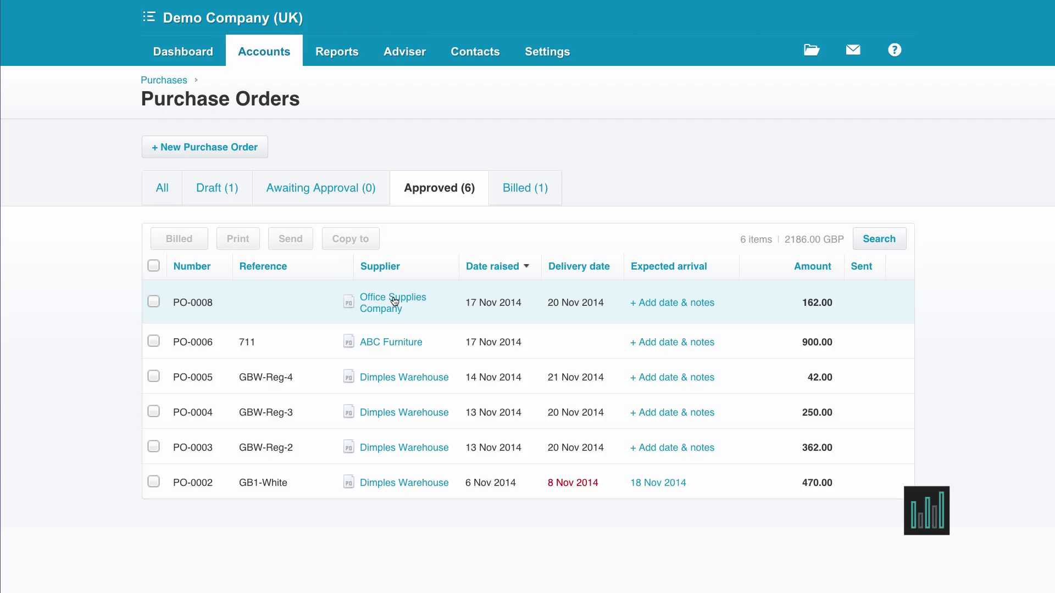
pyautogui.click(394, 301)
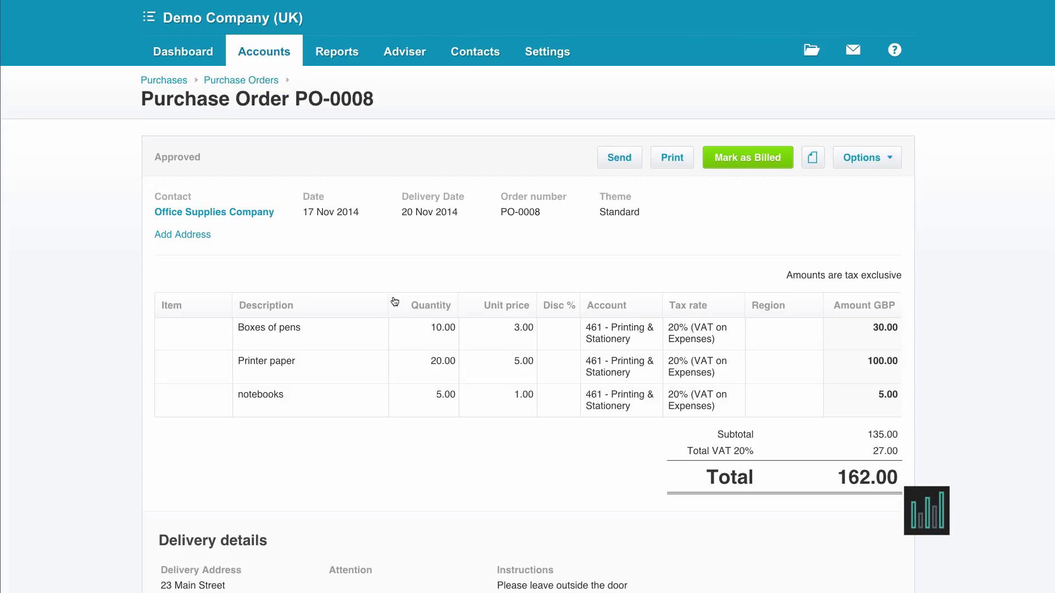
pyautogui.click(890, 158)
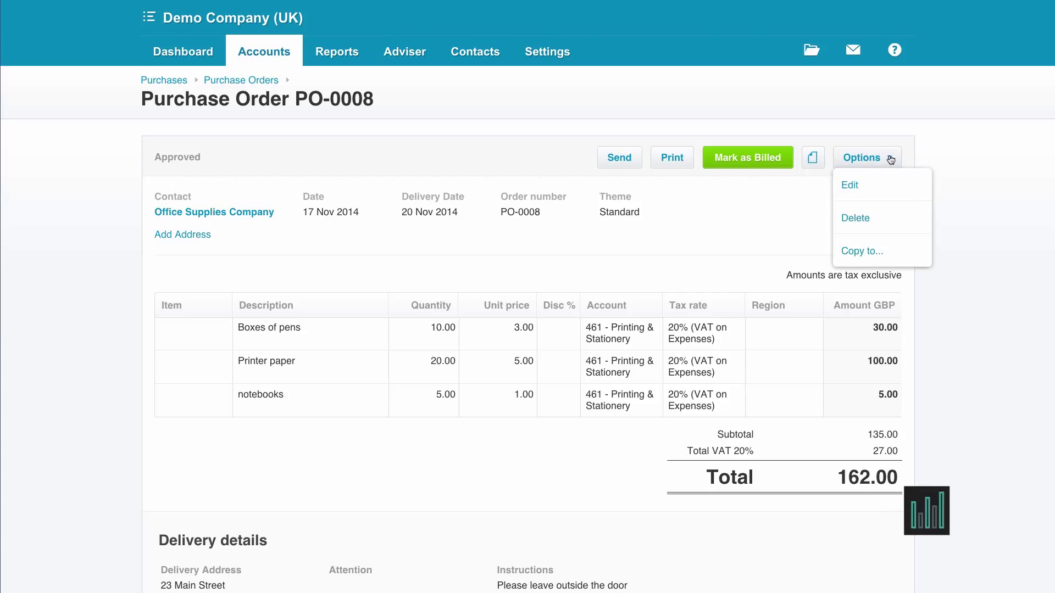
pyautogui.click(881, 253)
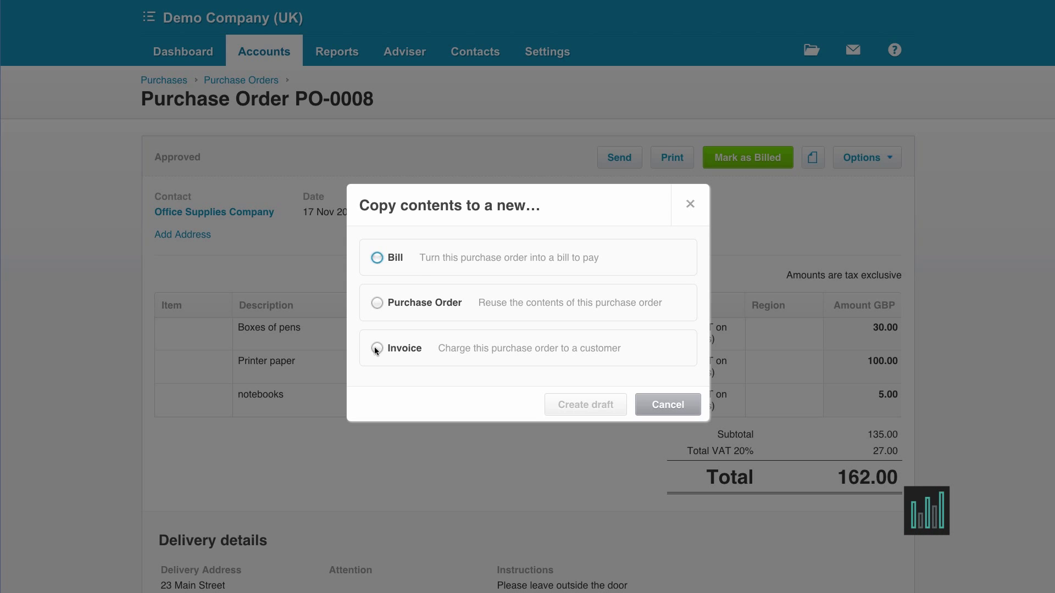
# Step: Copy PO-0008 into a draft bill, leaving the order unmarked as fully billed
pyautogui.click(377, 257)
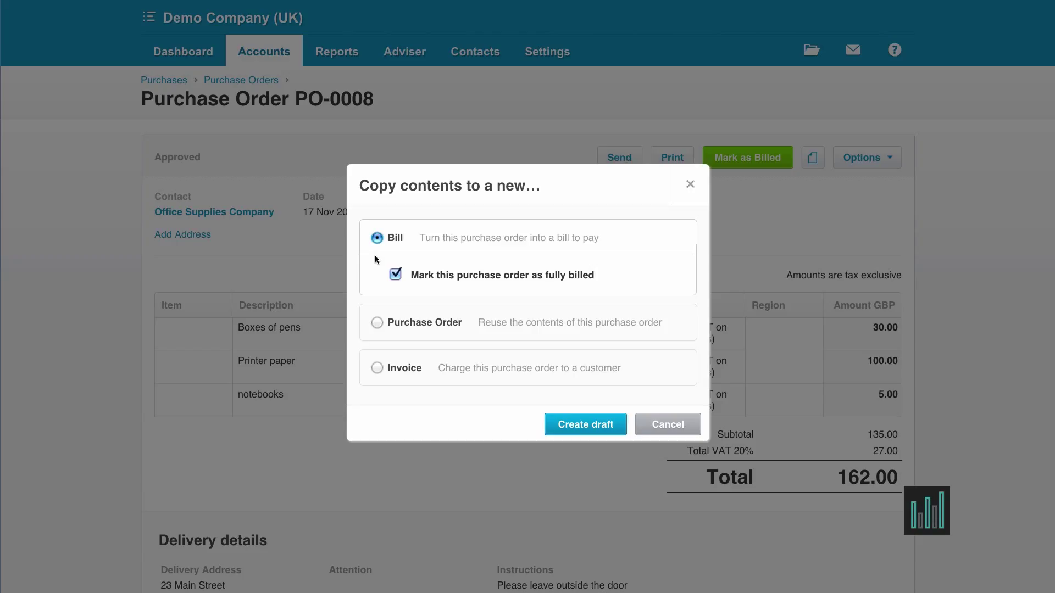
pyautogui.click(396, 275)
pyautogui.click(585, 424)
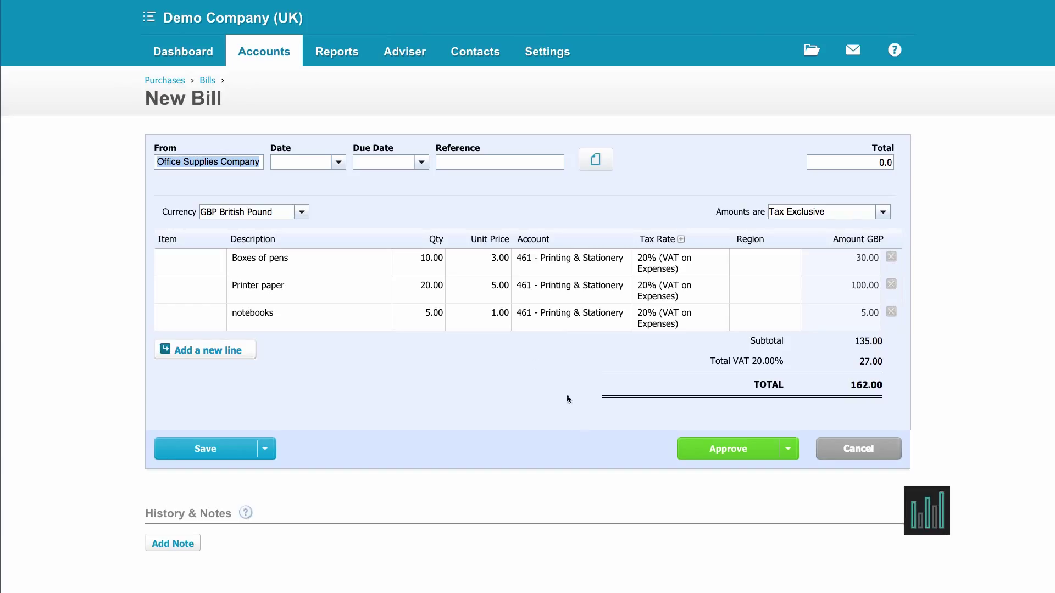
# Step: Give the bill date 10/11, due date 10/12 and reference INV 123456
pyautogui.click(277, 162)
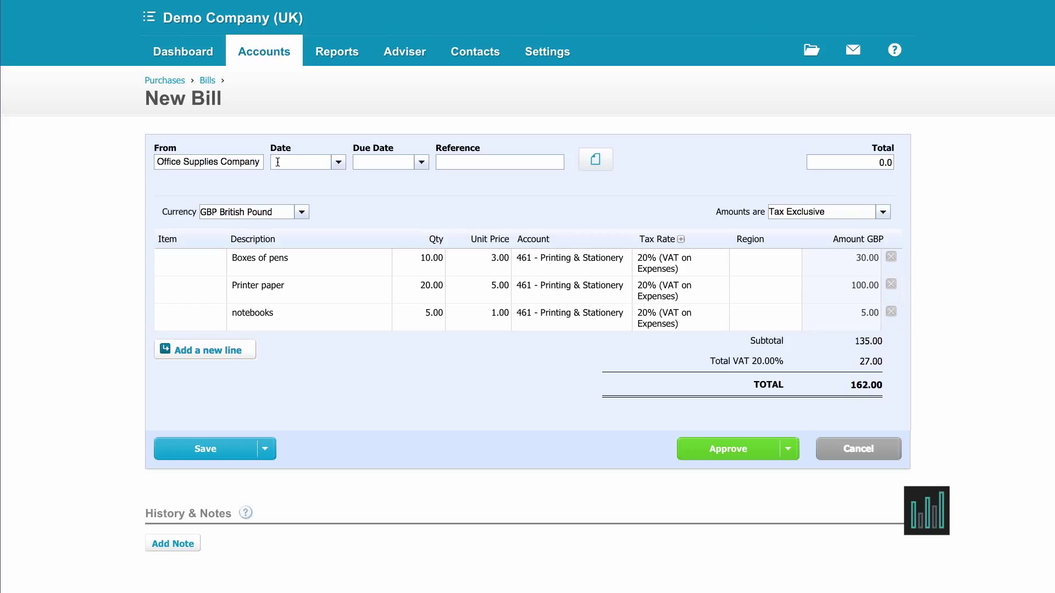
pyautogui.write('10/11')
pyautogui.press('Tab')
pyautogui.write('10/12')
pyautogui.press('Tab')
pyautogui.write('INV 123456')
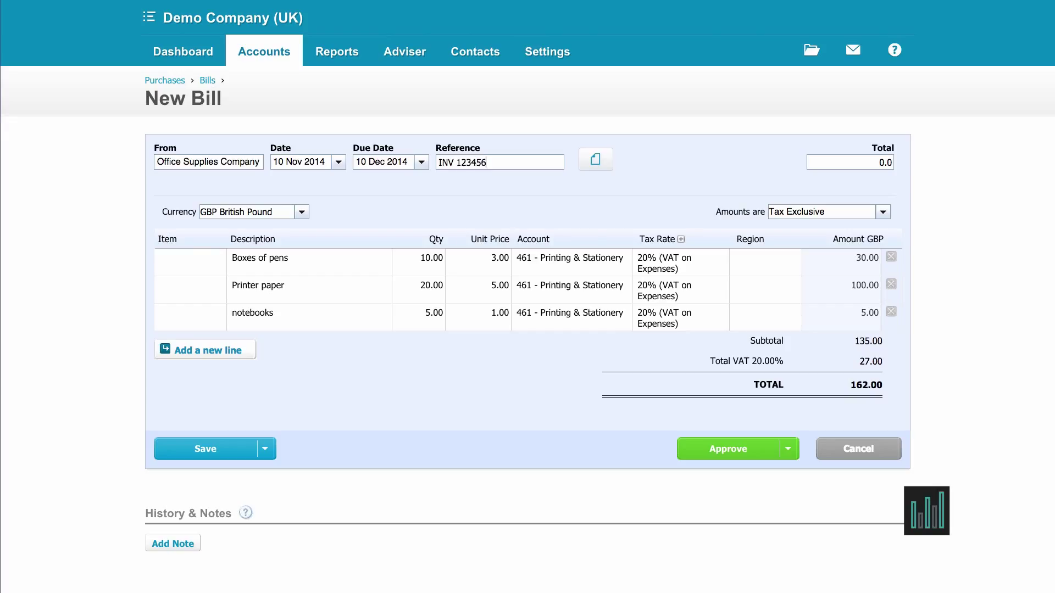
# Step: Open the Related Files panel on the bill, then close it again
pyautogui.click(595, 162)
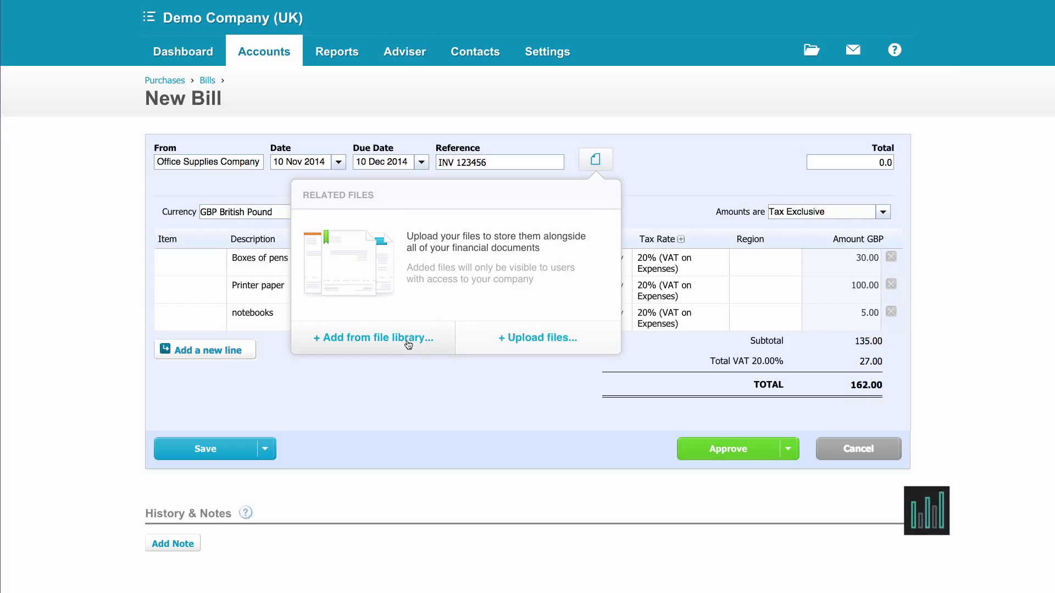
pyautogui.click(690, 172)
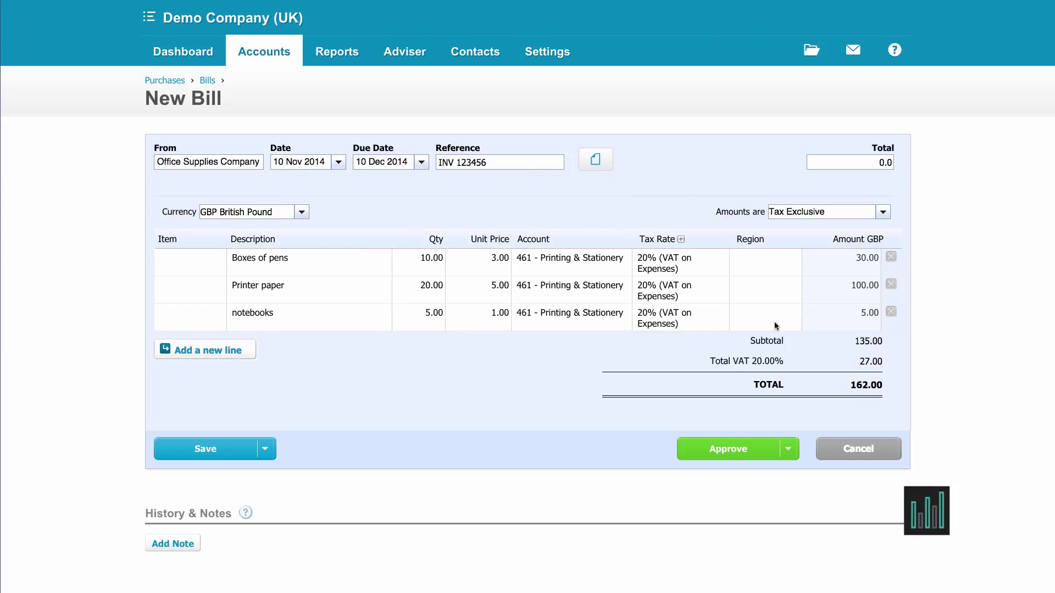
# Step: Delete the notebooks line and approve bill INV 123456 for 156.00
pyautogui.click(891, 312)
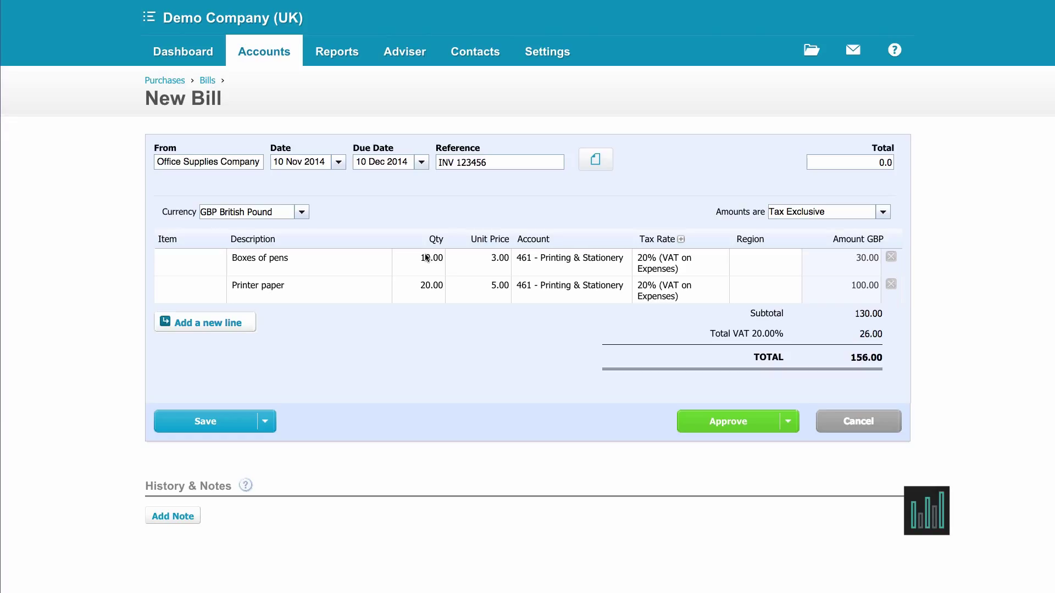
pyautogui.click(728, 422)
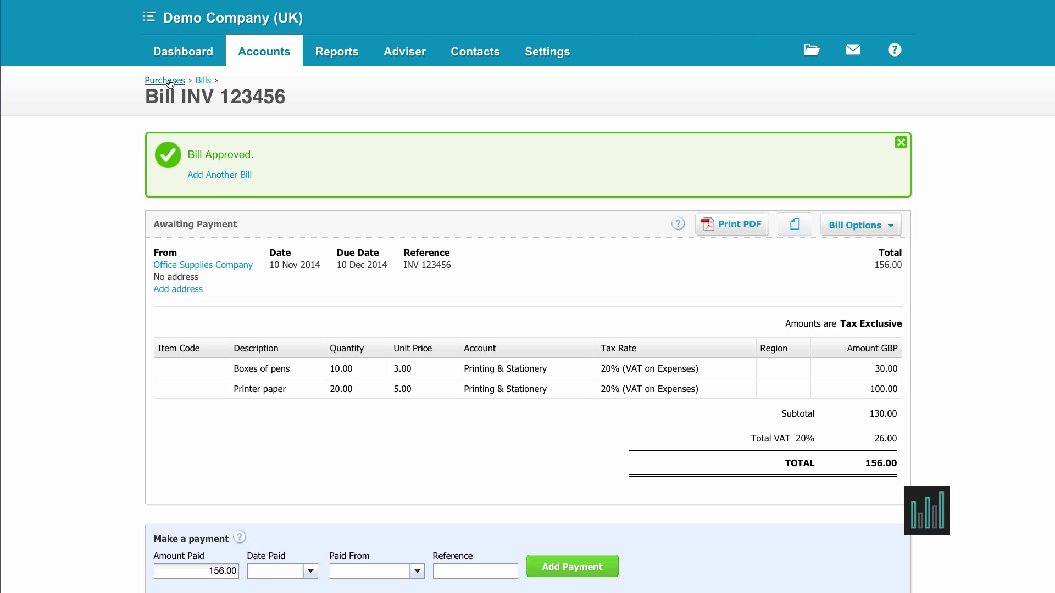
# Step: Return from Purchases to approved order PO-0008 and open its Options menu
pyautogui.click(170, 82)
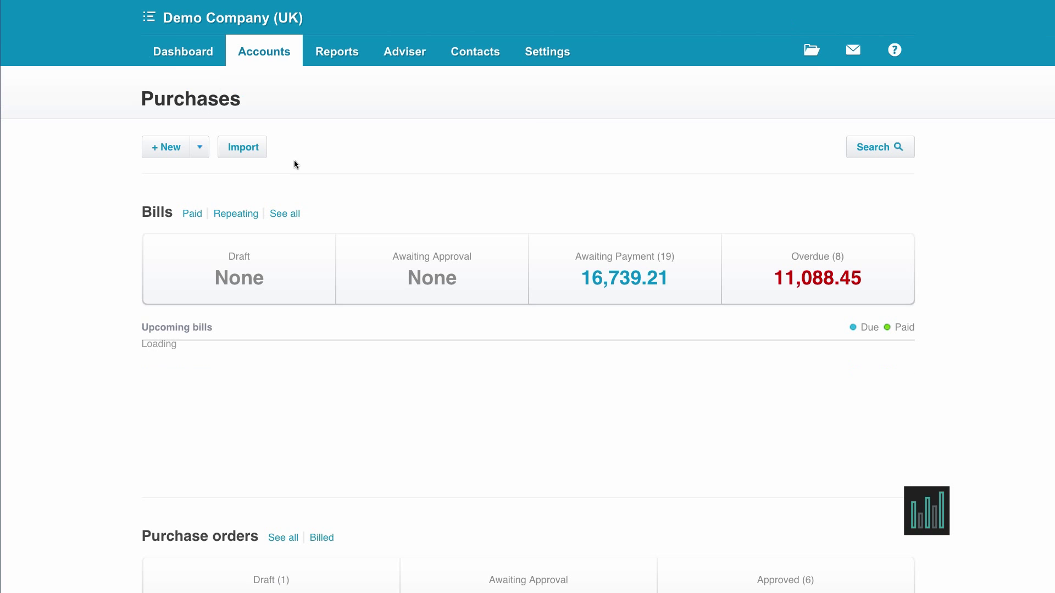
pyautogui.scroll(-3, 612, 341)
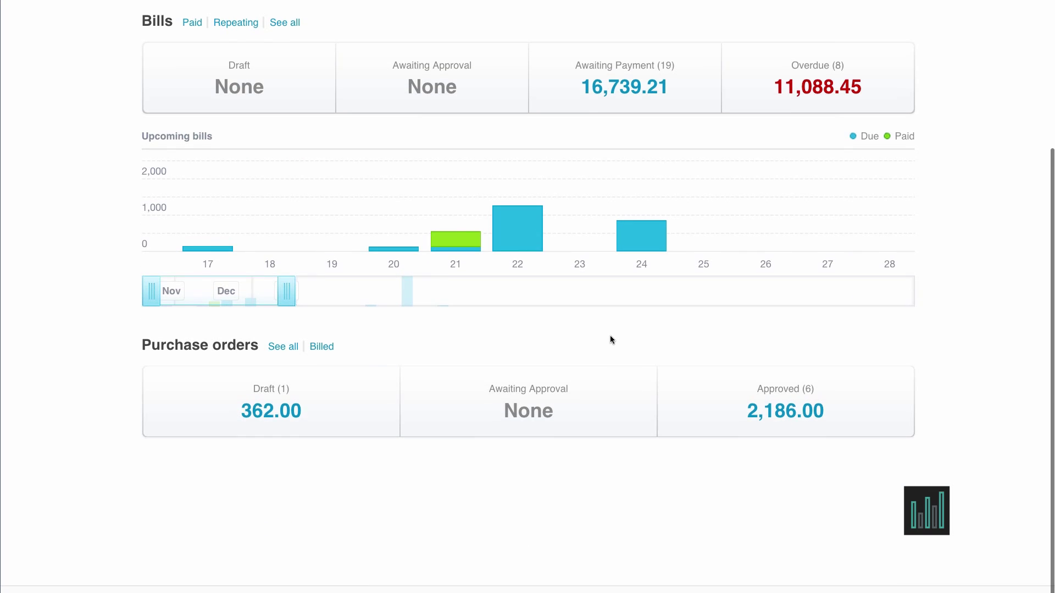
pyautogui.click(802, 411)
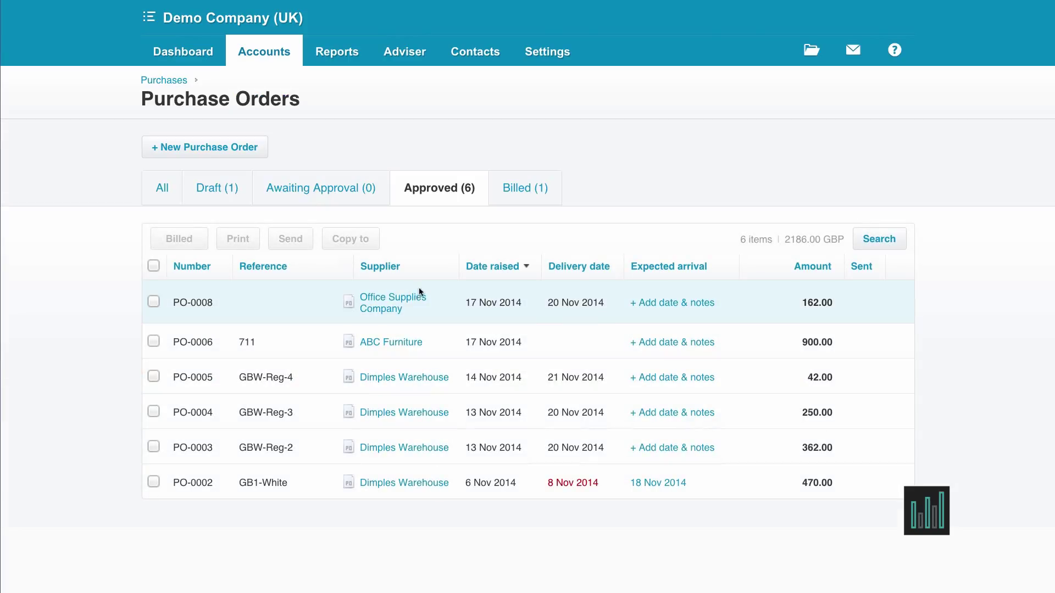
pyautogui.click(387, 301)
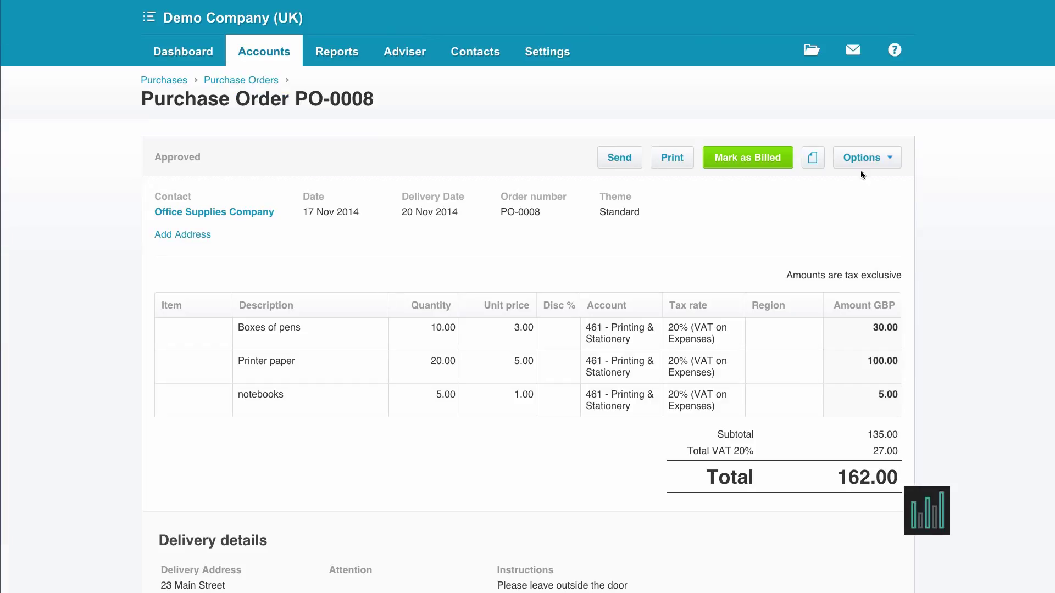
pyautogui.click(891, 158)
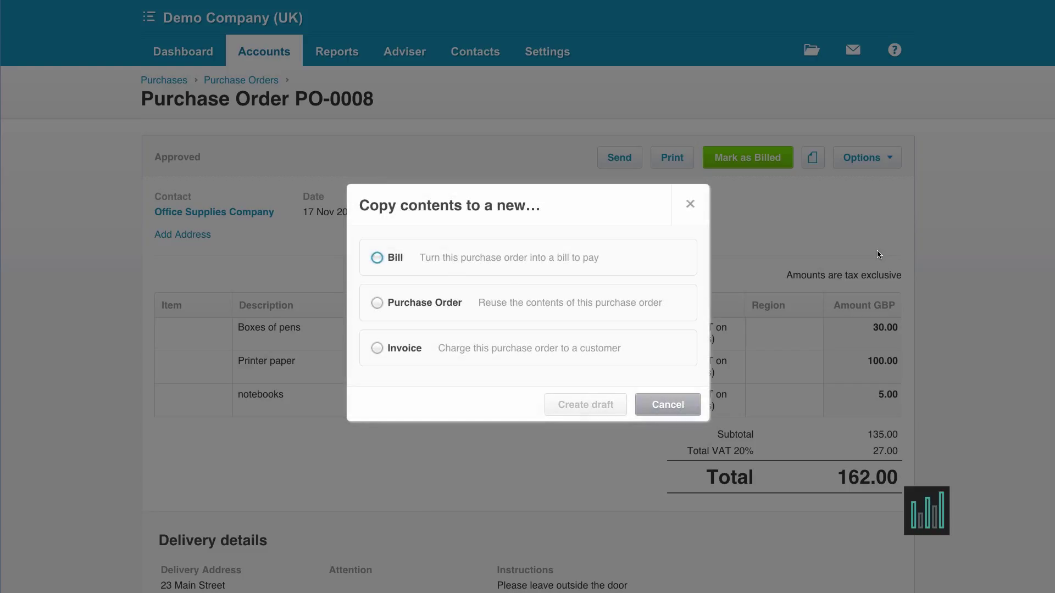
# Step: Create a second draft bill from PO-0008 with 'fully billed' left ticked
pyautogui.click(376, 258)
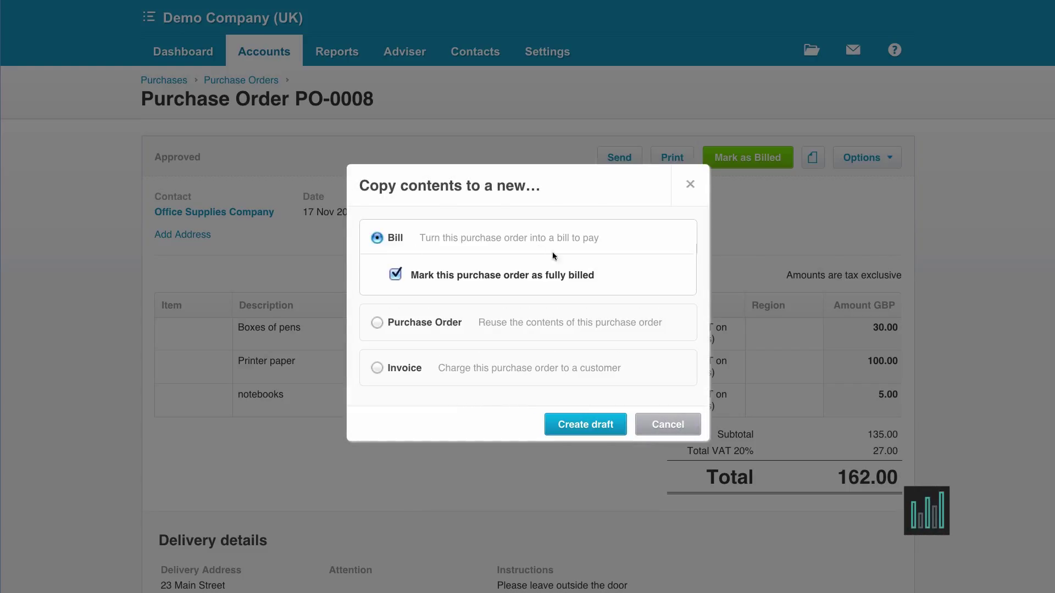
pyautogui.click(573, 427)
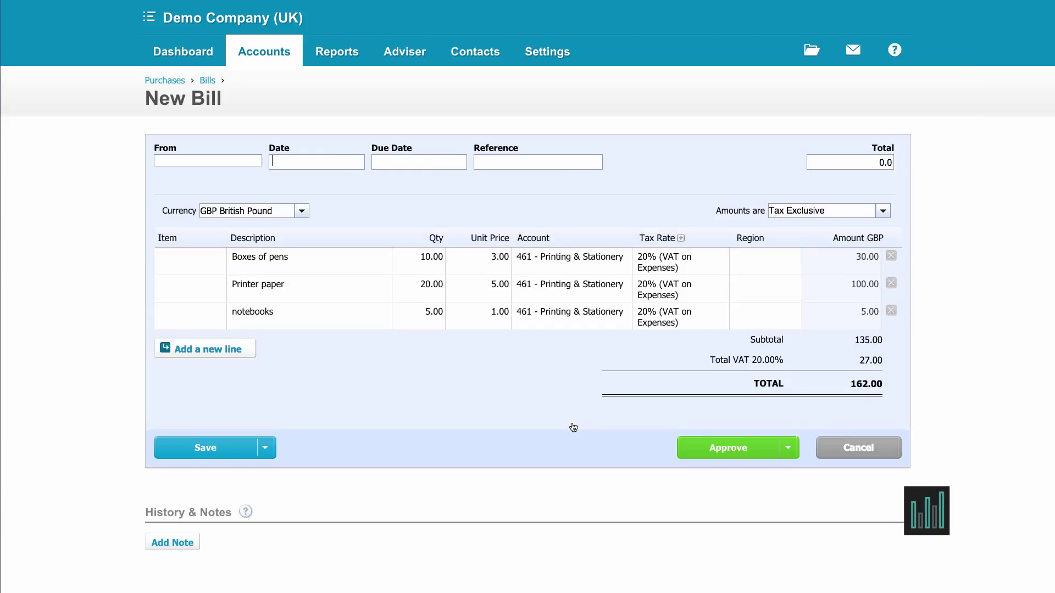
# Step: Date the bill 15.11, due 15.12, reference INV 123458, and delete the pens and paper lines
pyautogui.click(293, 159)
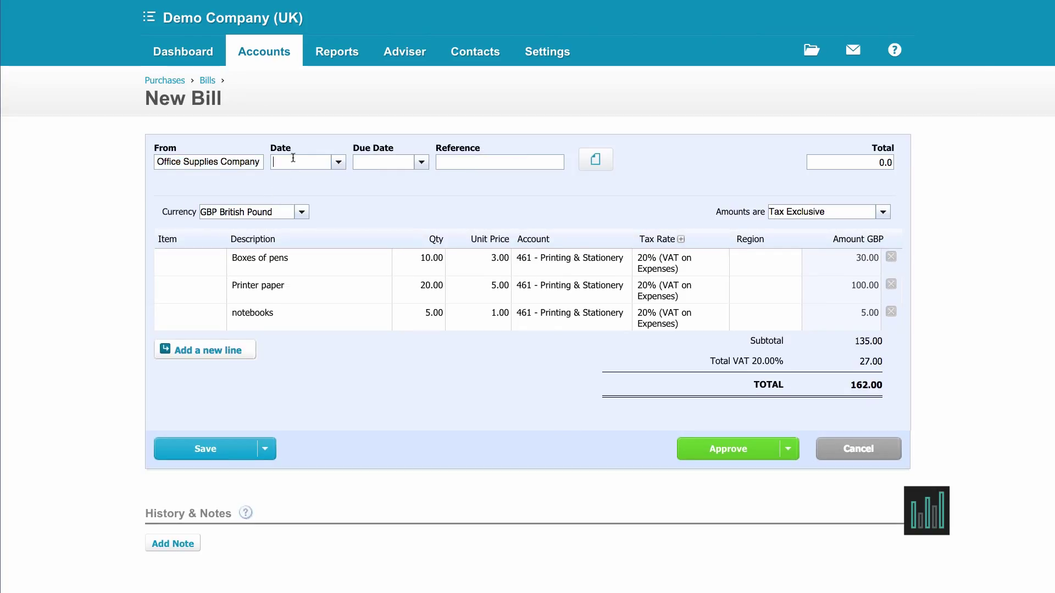
pyautogui.write('15.11')
pyautogui.press('Tab')
pyautogui.write('1')
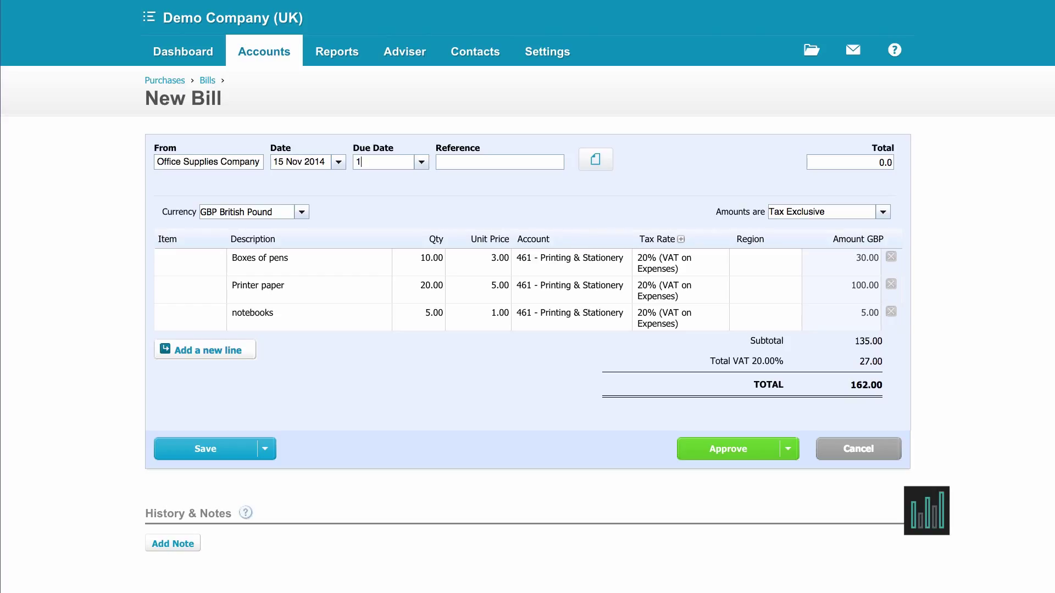
pyautogui.write('5.12')
pyautogui.press('Tab')
pyautogui.write('INV 123458')
pyautogui.click(892, 257)
pyautogui.click(891, 257)
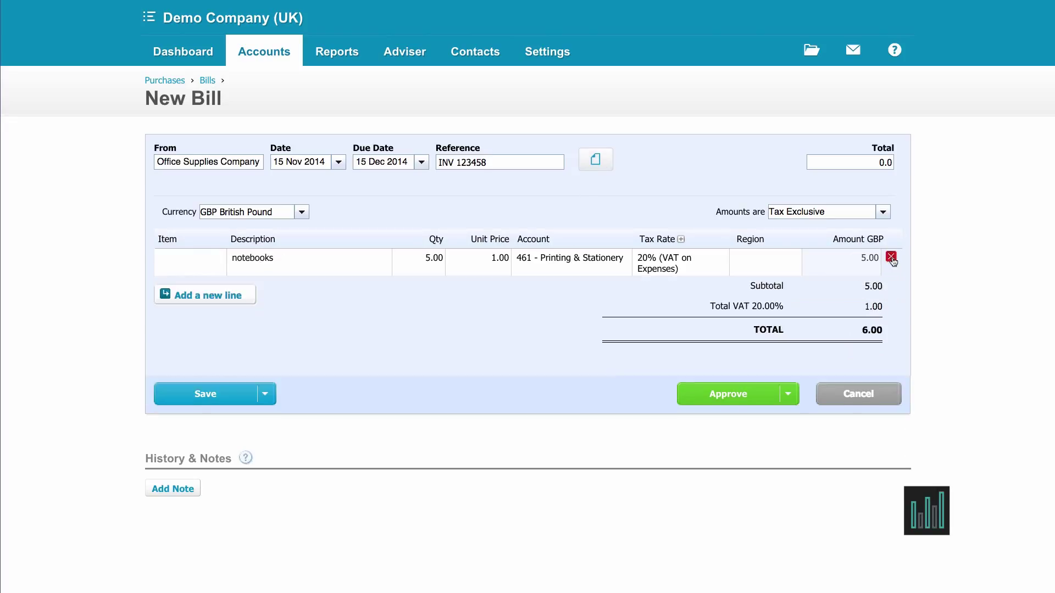